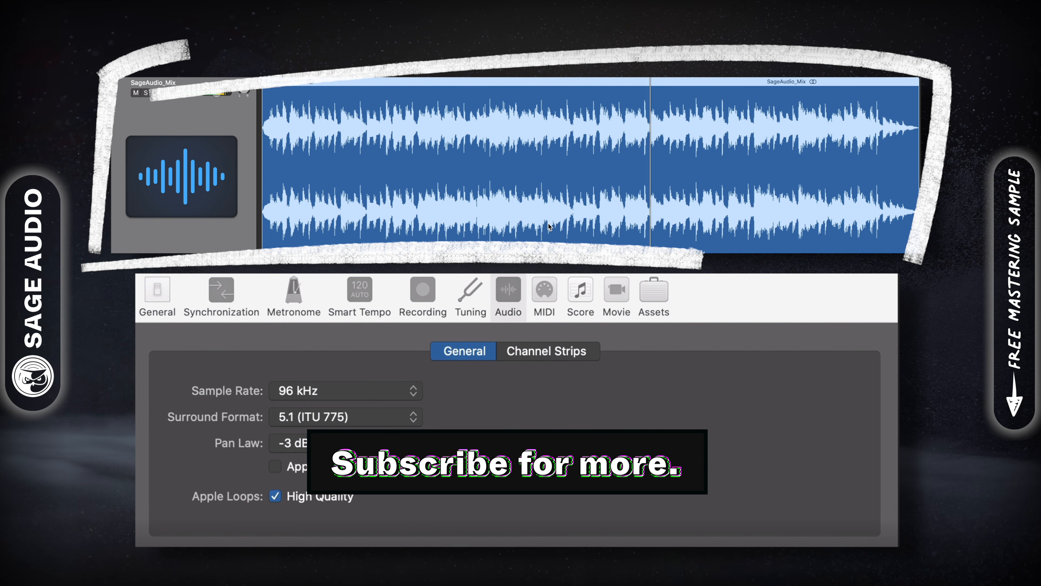
Keep the project sample rate at 96 kHz in Project Settings.
{"action": "left_click", "coordinate": [722, 289]}
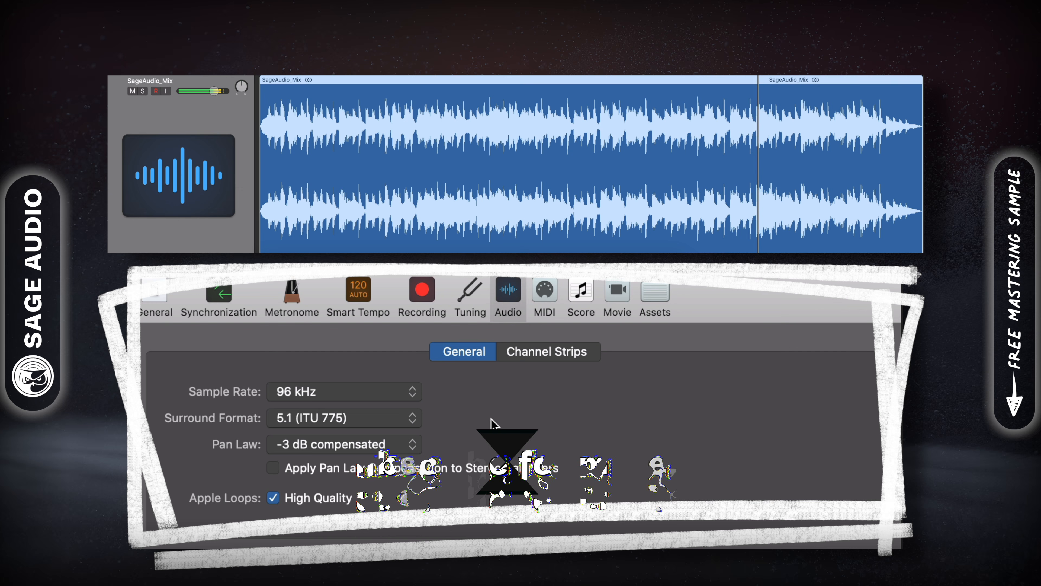
{"action": "left_click", "coordinate": [400, 395]}
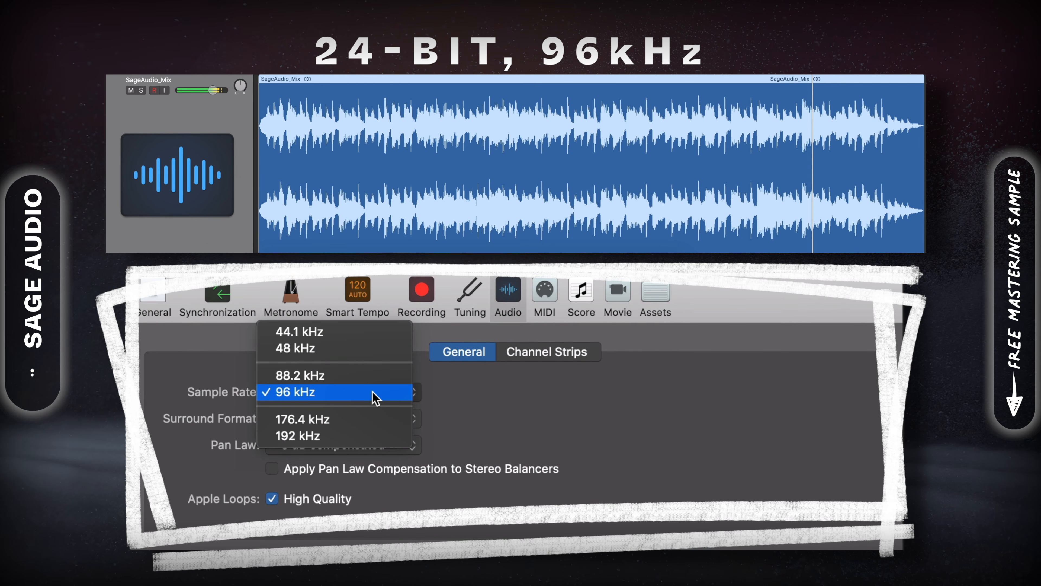
{"action": "left_click", "coordinate": [332, 393]}
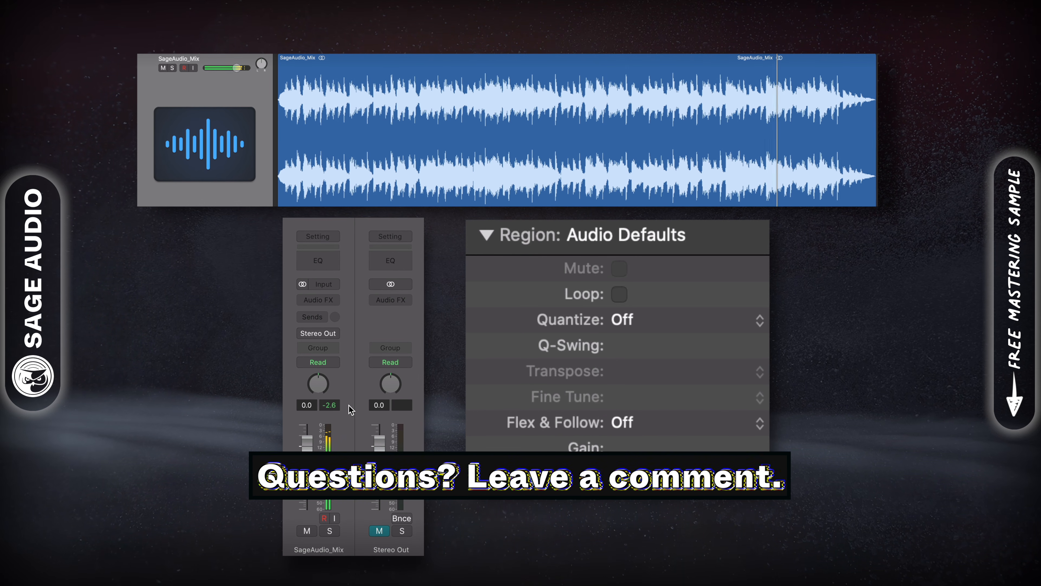
Lower the mix region's gain to about -4 dB in the inspector.
{"action": "left_click_drag", "start_coordinate": [652, 447], "coordinate": [692, 449]}
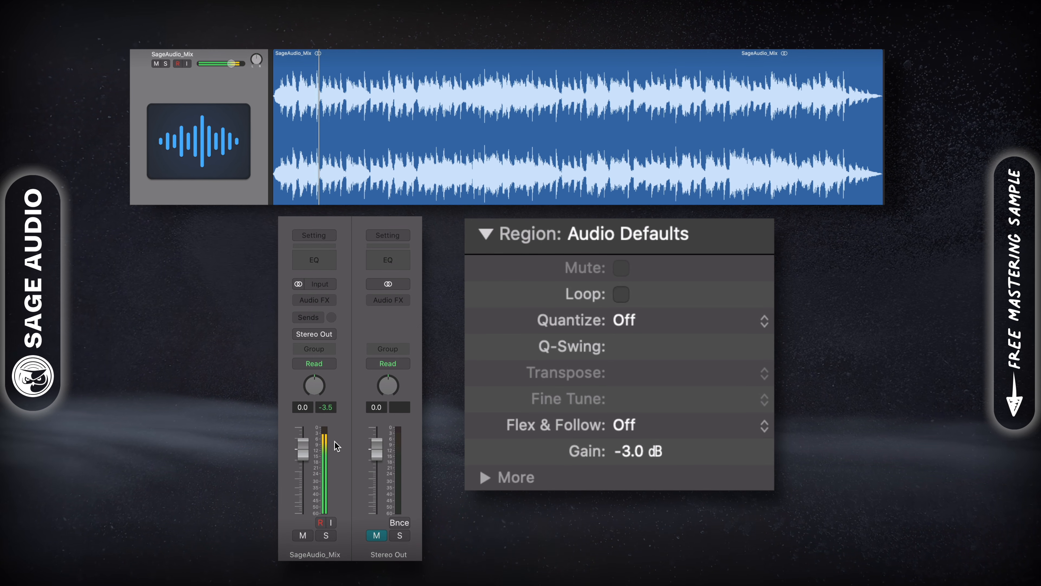
{"action": "left_click_drag", "start_coordinate": [693, 451], "coordinate": [694, 454]}
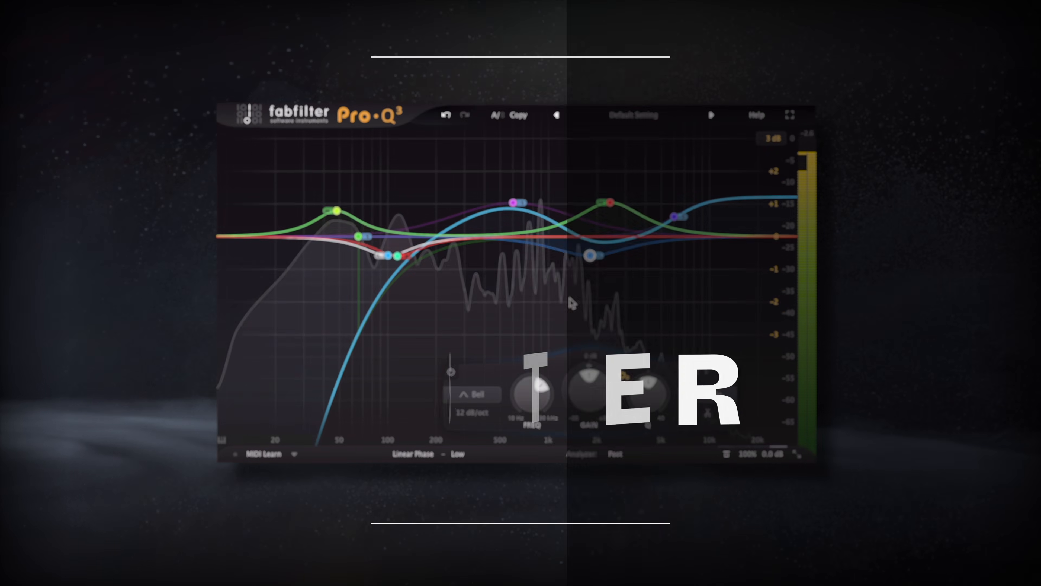
Move the Side-channel dip from 100 Hz to about 115 Hz, then select all EQ bands.
{"action": "mouse_move", "coordinate": [388, 256]}
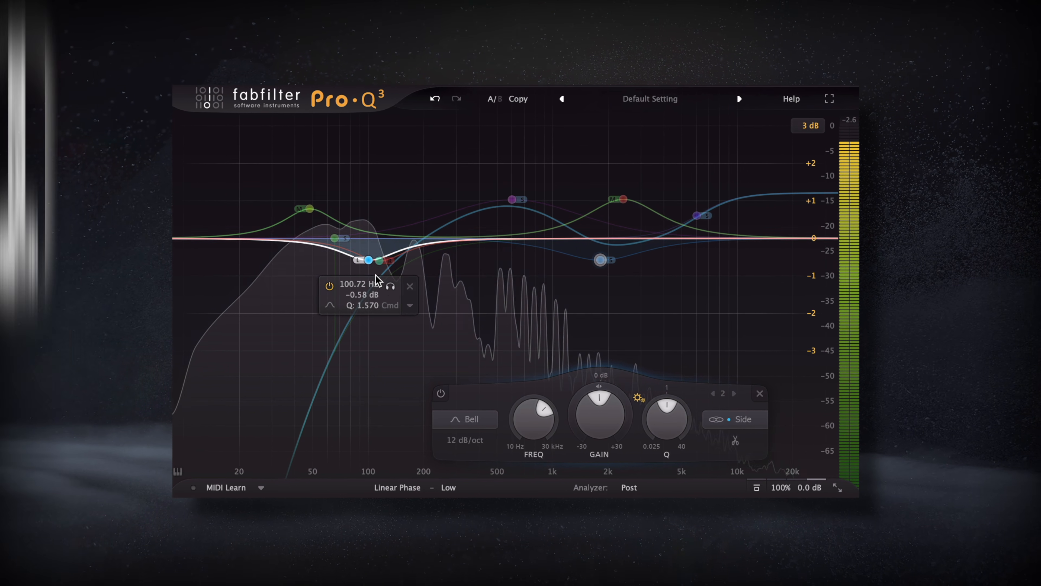
{"action": "left_click_drag", "start_coordinate": [387, 287], "coordinate": [393, 286]}
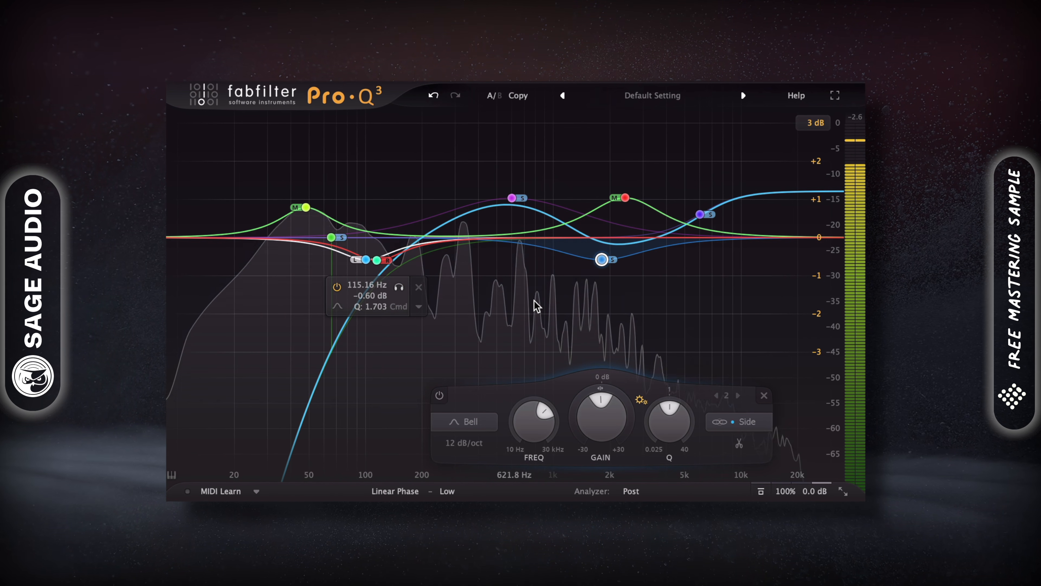
{"action": "left_click", "coordinate": [734, 424]}
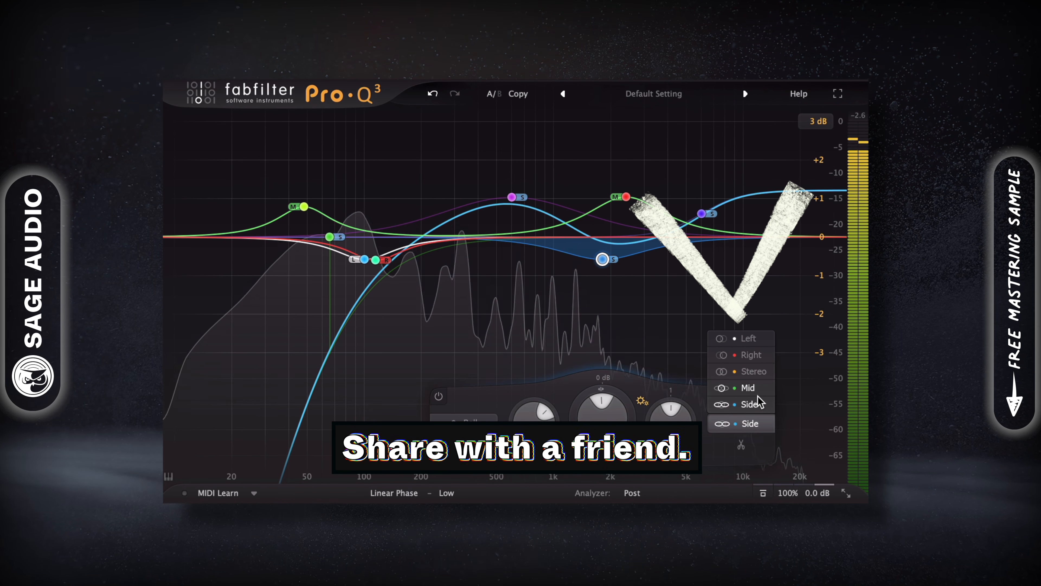
{"action": "left_click", "coordinate": [766, 425]}
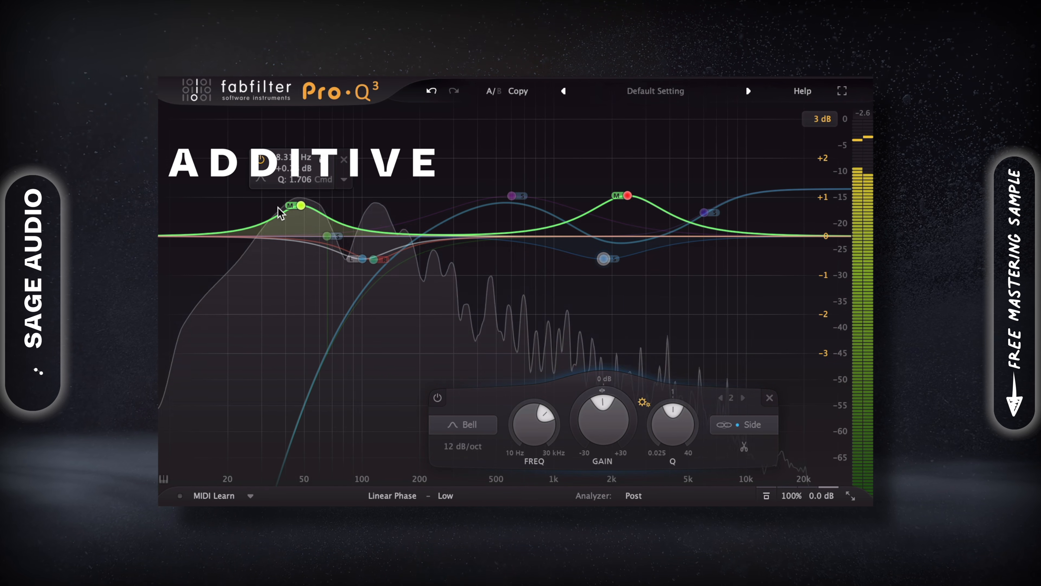
{"action": "left_click_drag", "start_coordinate": [205, 128], "coordinate": [766, 341]}
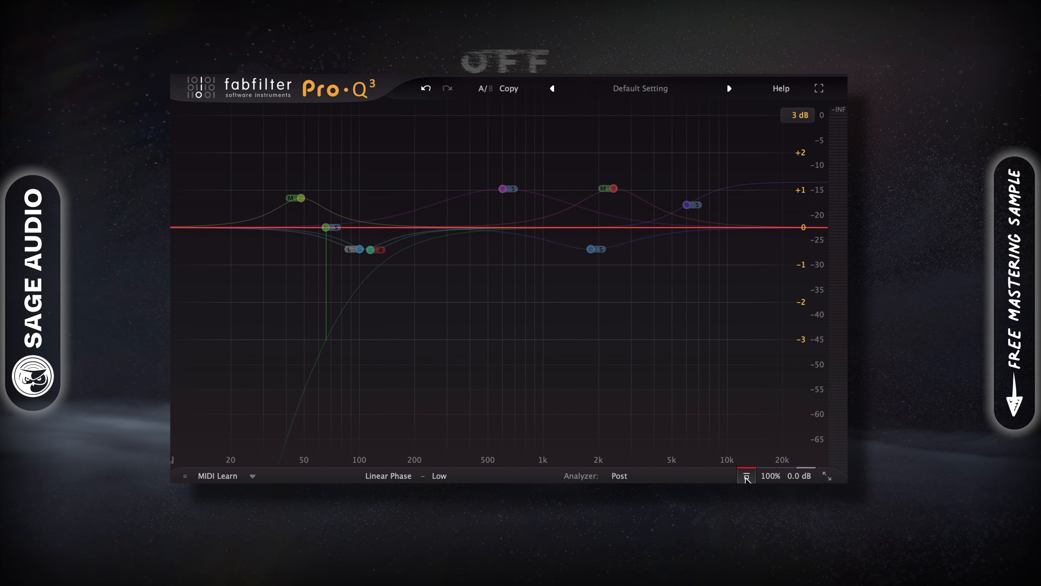
{"action": "left_click", "coordinate": [745, 475]}
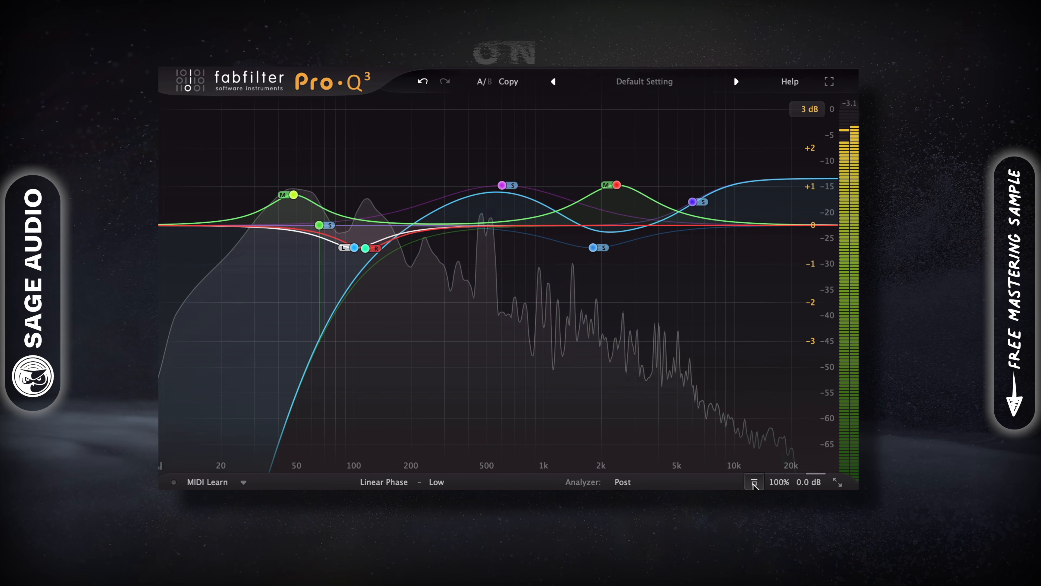
{"action": "left_click", "coordinate": [751, 481]}
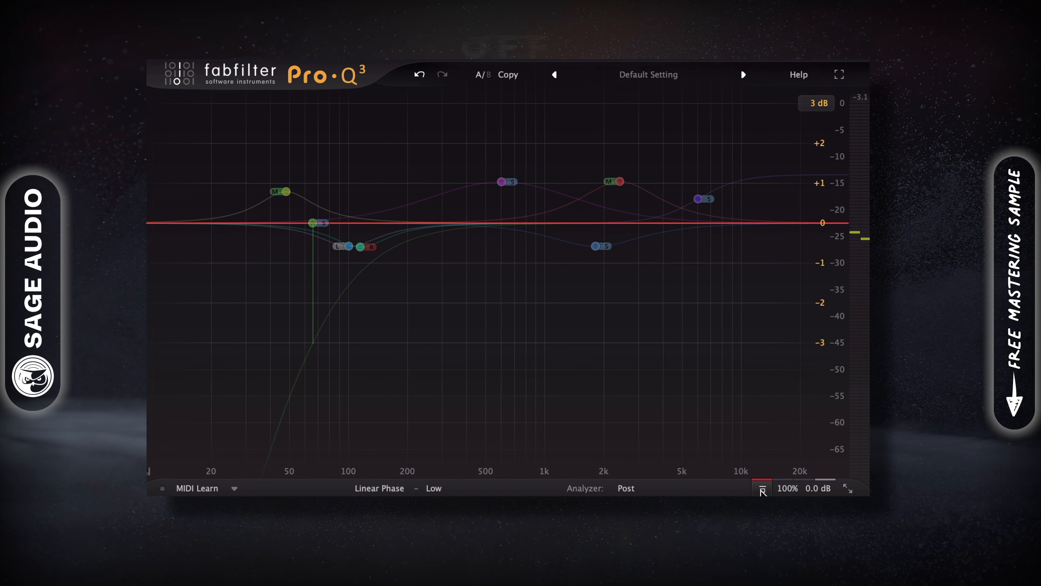
{"action": "left_click", "coordinate": [758, 487]}
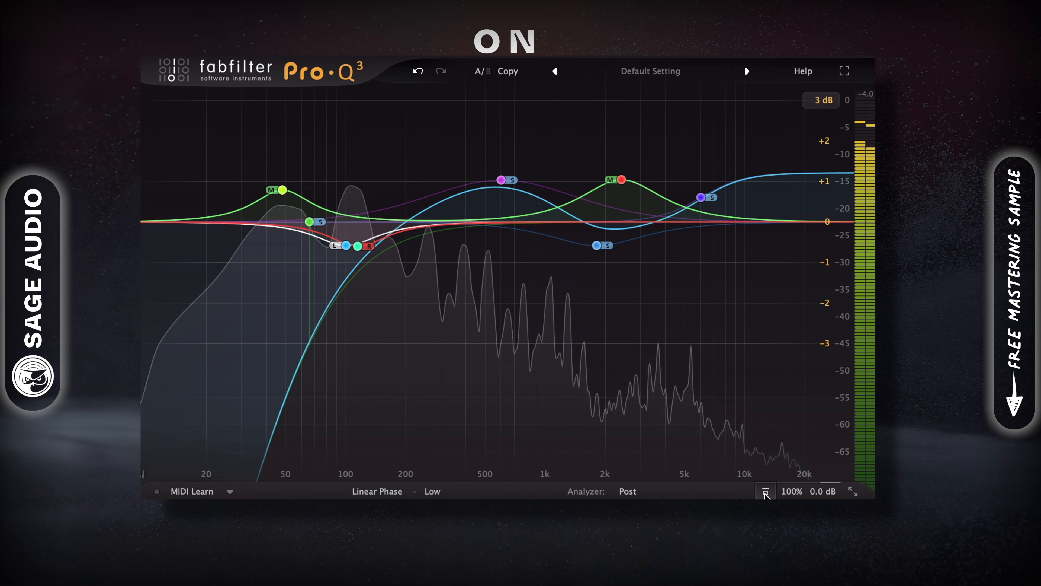
{"action": "mouse_move", "coordinate": [702, 197]}
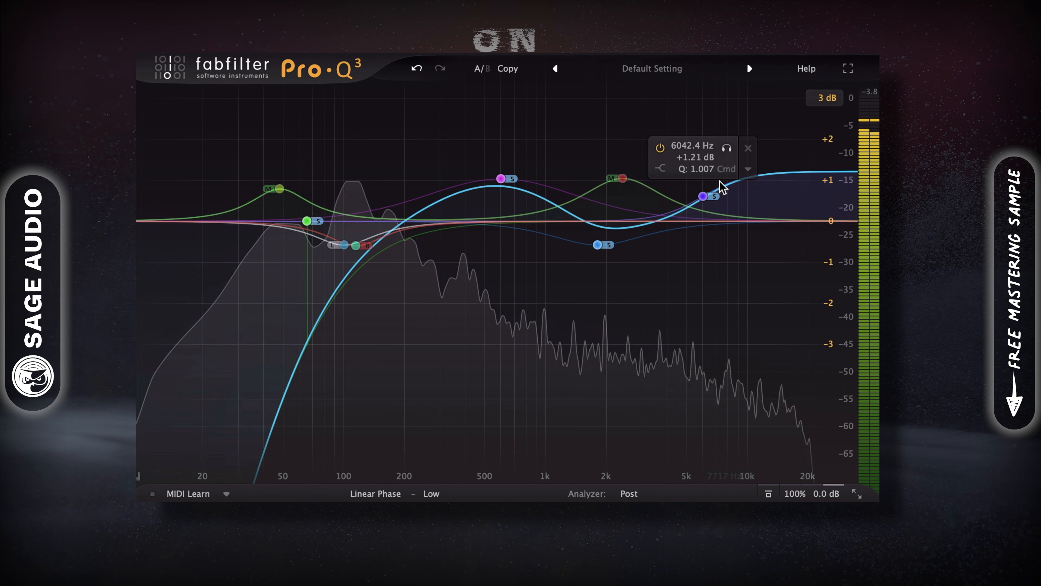
{"action": "left_click", "coordinate": [725, 148]}
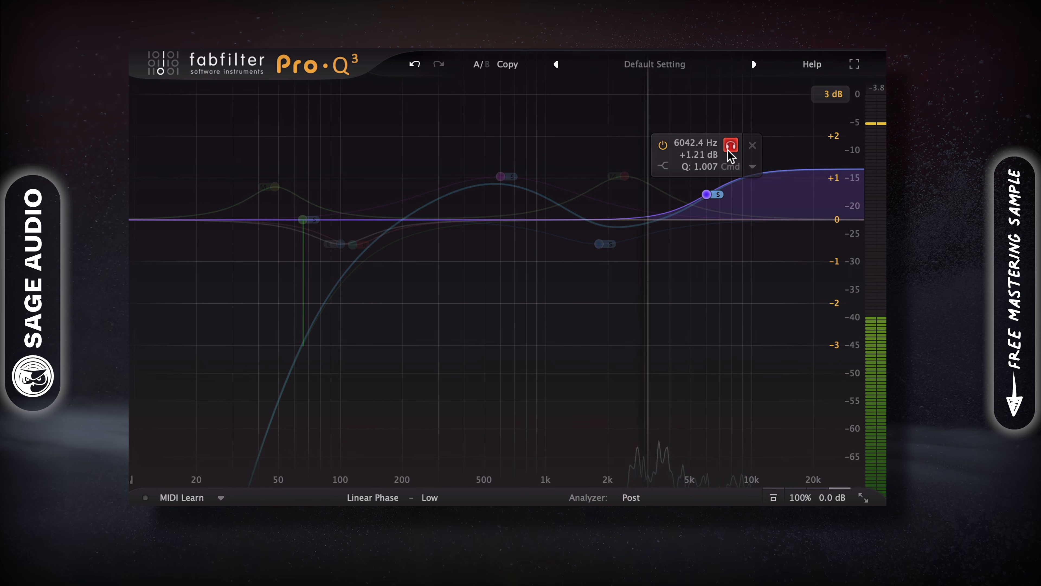
{"action": "left_click", "coordinate": [731, 146]}
{"action": "mouse_move", "coordinate": [500, 175]}
{"action": "left_click", "coordinate": [526, 125]}
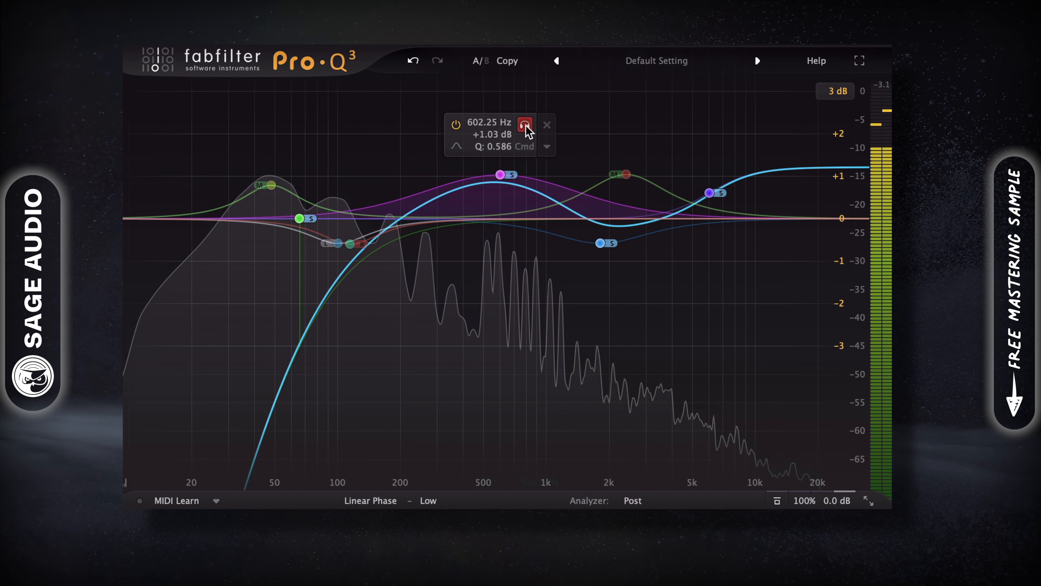
{"action": "left_click", "coordinate": [526, 126]}
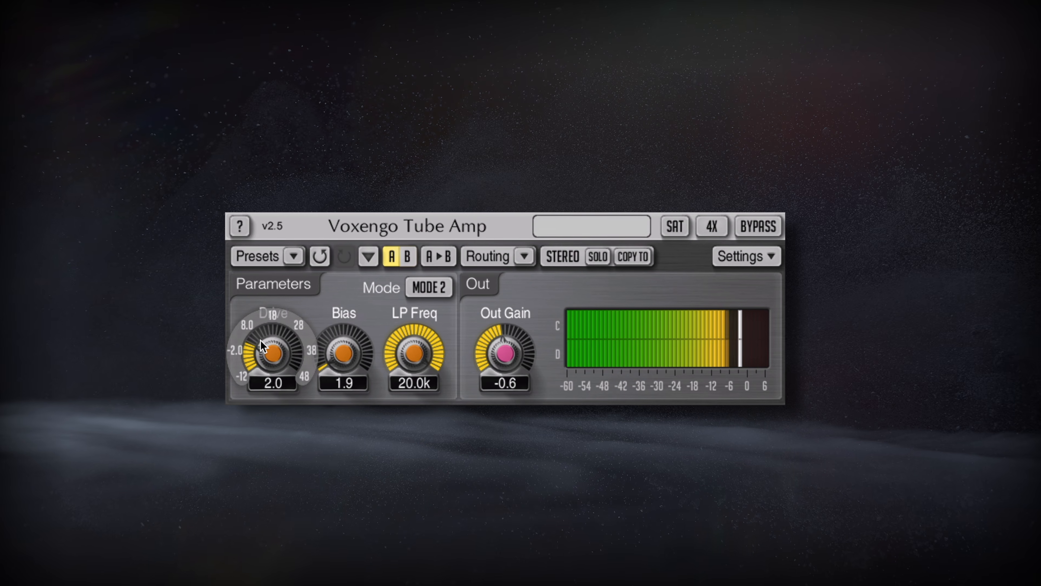
Set Tube Amp Drive to 2.5 and Bias to 2.5, leaving Out Gain at -0.6.
{"action": "mouse_move", "coordinate": [260, 340]}
{"action": "left_mouse_down"}
{"action": "mouse_move", "coordinate": [260, 357]}
{"action": "mouse_move", "coordinate": [249, 334]}
{"action": "left_mouse_up"}
{"action": "left_click_drag", "start_coordinate": [321, 354], "coordinate": [321, 352]}
{"action": "left_click_drag", "start_coordinate": [501, 356], "coordinate": [502, 356]}
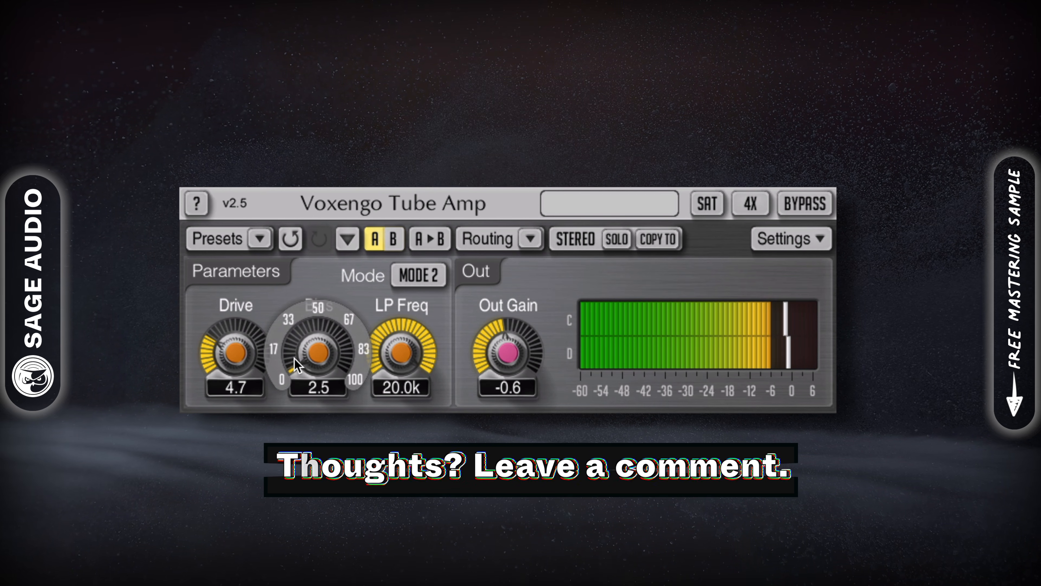
{"action": "left_click_drag", "start_coordinate": [235, 352], "coordinate": [236, 370]}
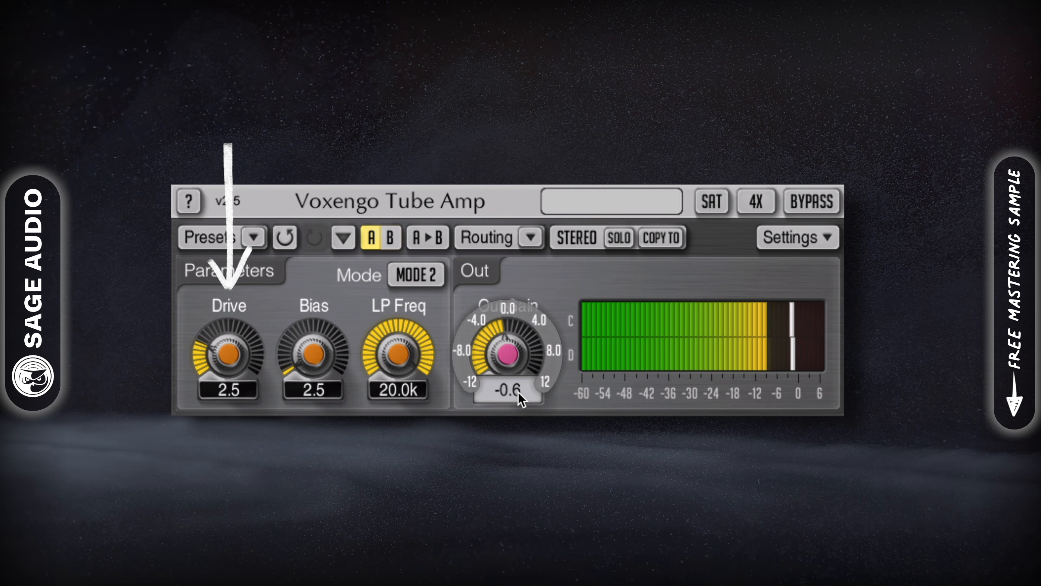
Keep 4x oversampling, A/B the saturation via bypass, then raise Drive to 3.0.
{"action": "left_click", "coordinate": [755, 201]}
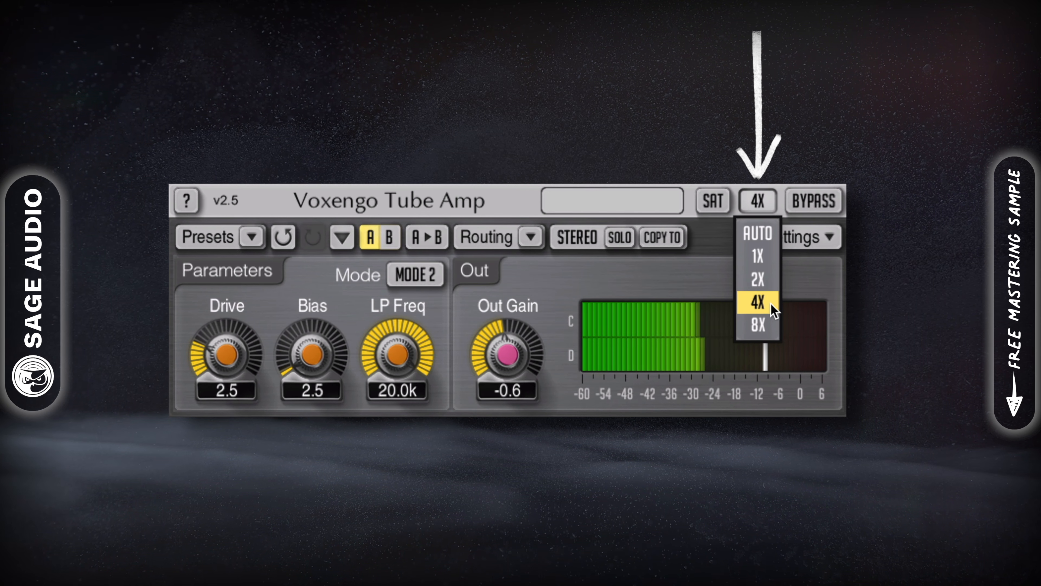
{"action": "left_click", "coordinate": [755, 300]}
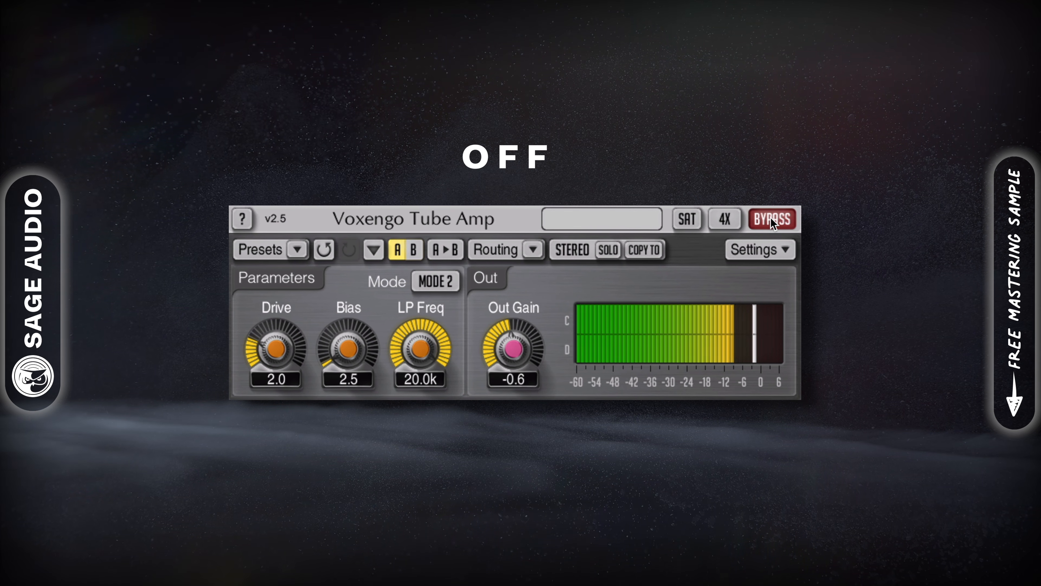
{"action": "left_click", "coordinate": [772, 218]}
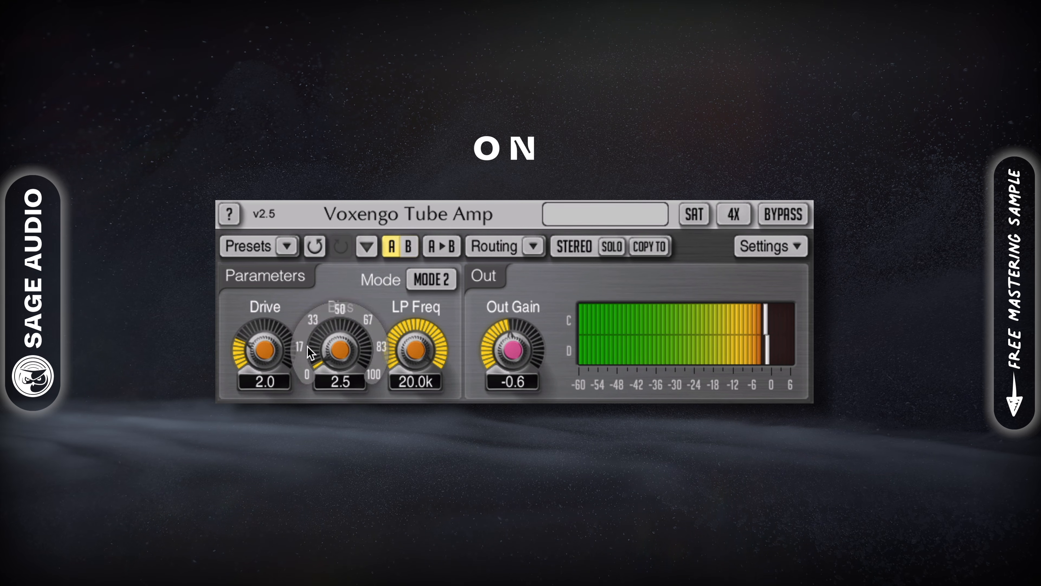
{"action": "left_click", "coordinate": [784, 213]}
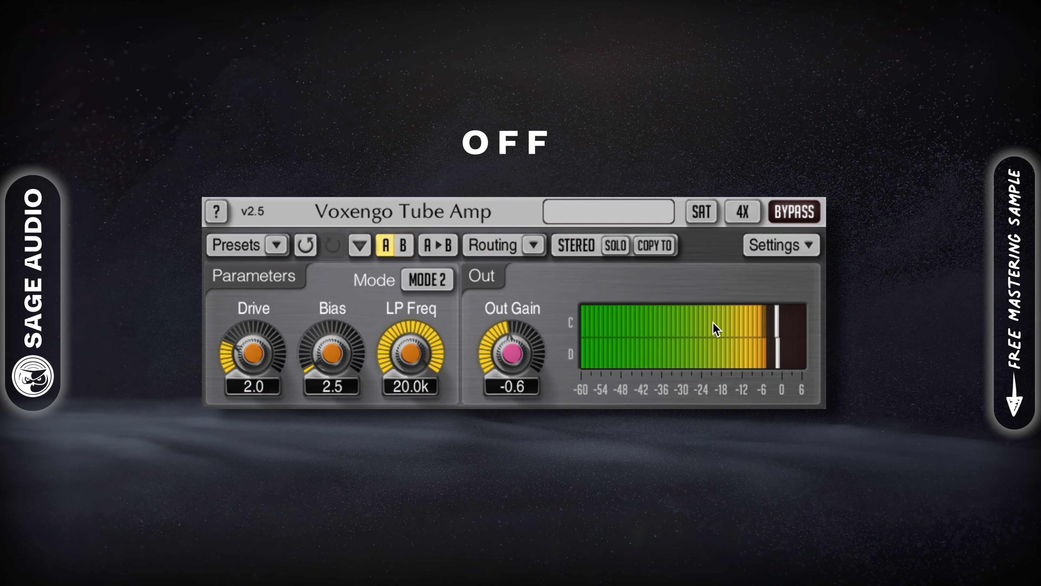
{"action": "left_click", "coordinate": [797, 214]}
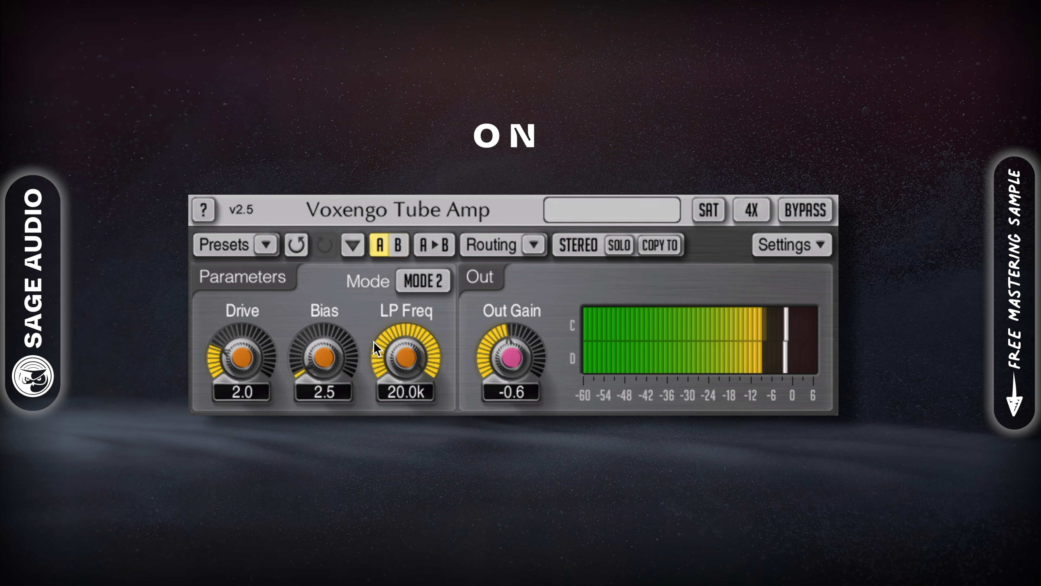
{"action": "left_click_drag", "start_coordinate": [240, 359], "coordinate": [240, 340]}
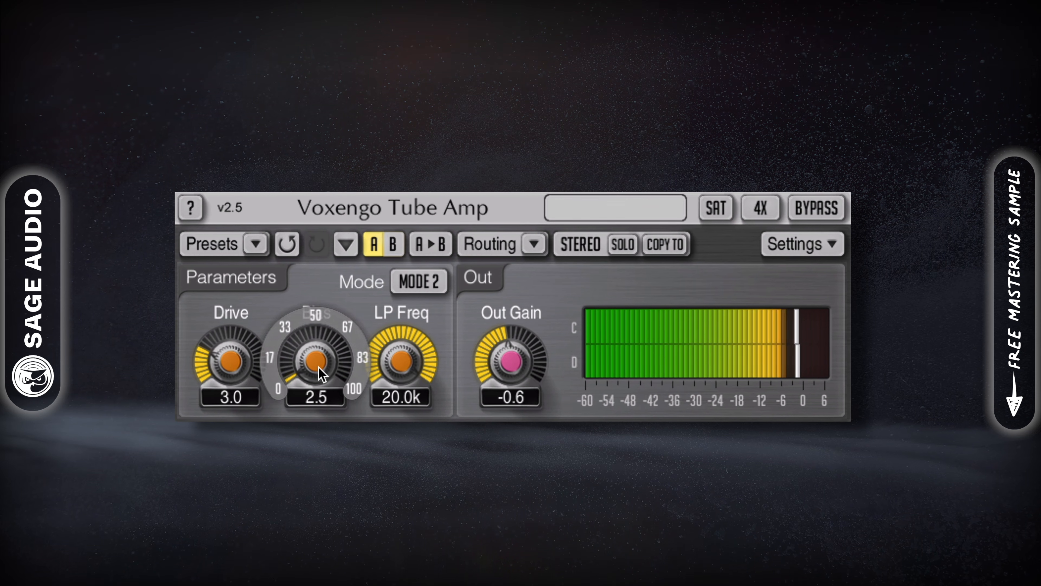
{"action": "left_click_drag", "start_coordinate": [322, 374], "coordinate": [322, 361]}
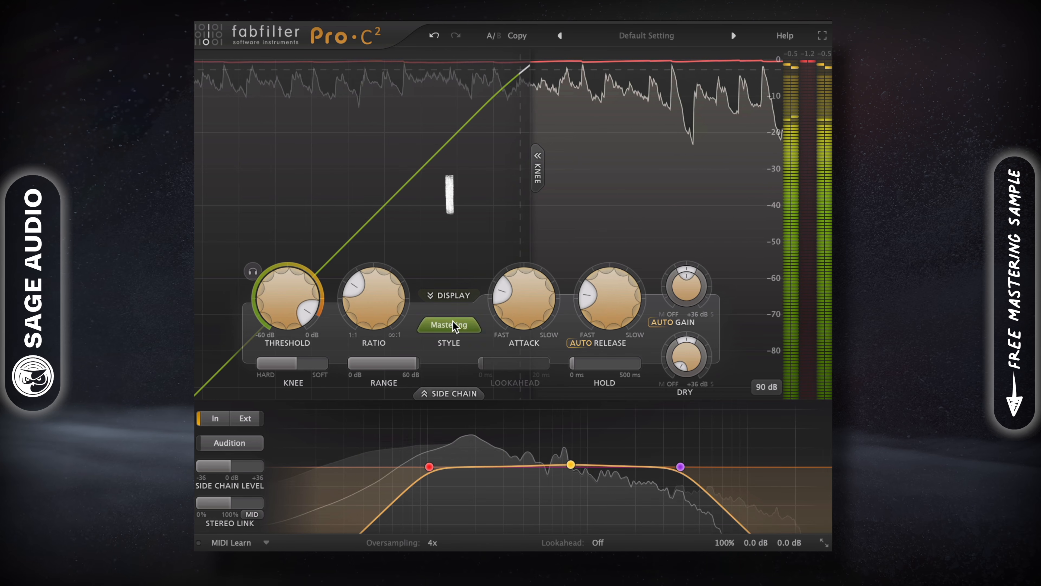
Choose the Mastering style, A/B against bypass, and toggle the 102.79 Hz side-chain high-pass off and on.
{"action": "left_click", "coordinate": [449, 324]}
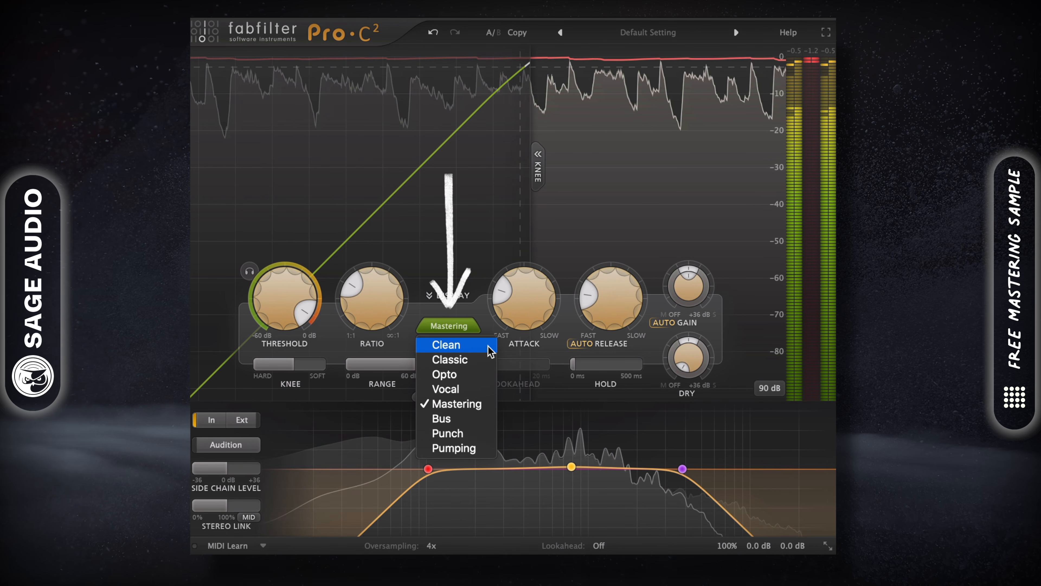
{"action": "left_click", "coordinate": [484, 404]}
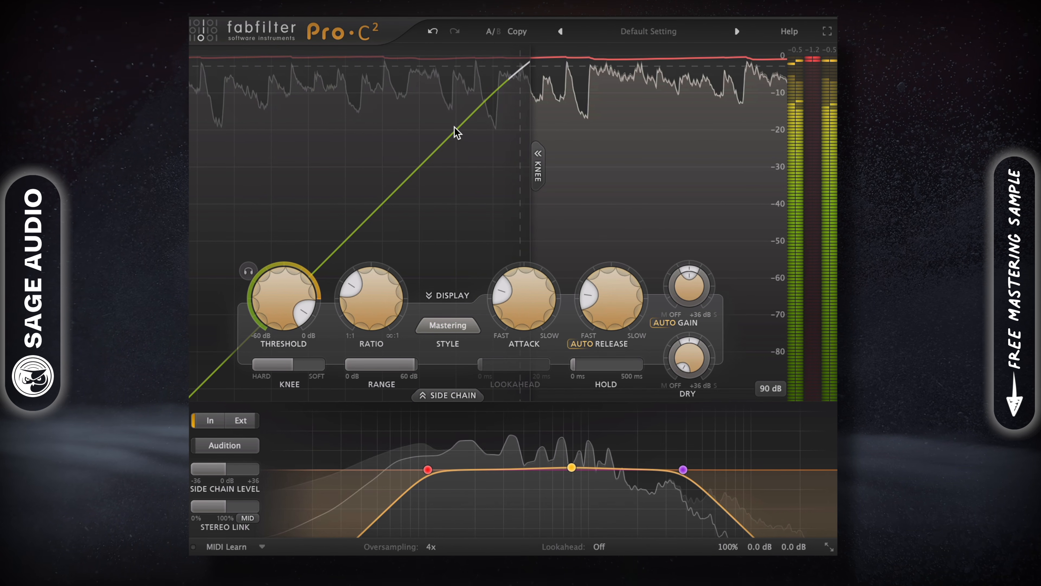
{"action": "mouse_move", "coordinate": [427, 474]}
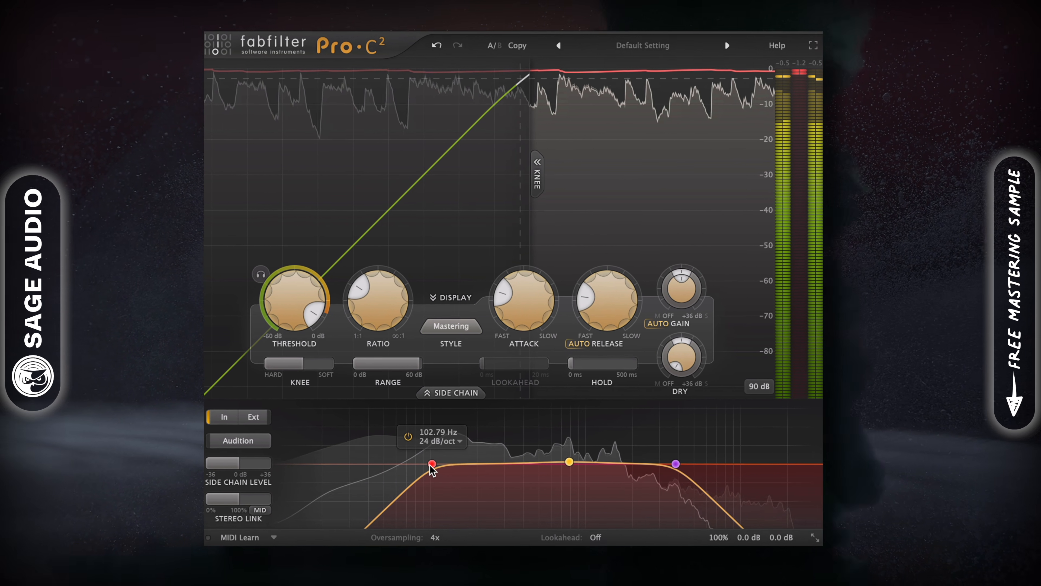
{"action": "left_click", "coordinate": [721, 523]}
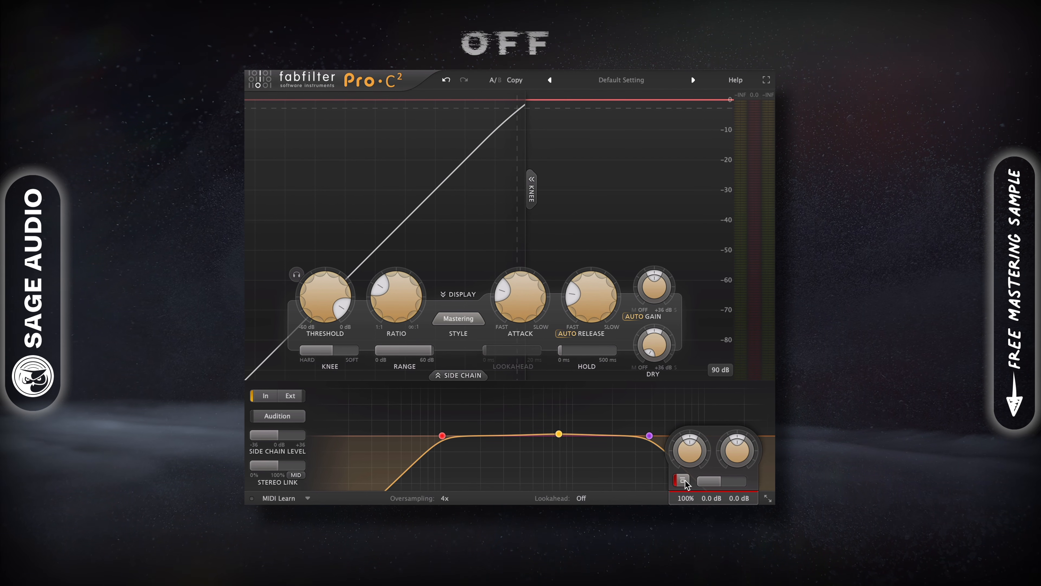
{"action": "left_click", "coordinate": [682, 480]}
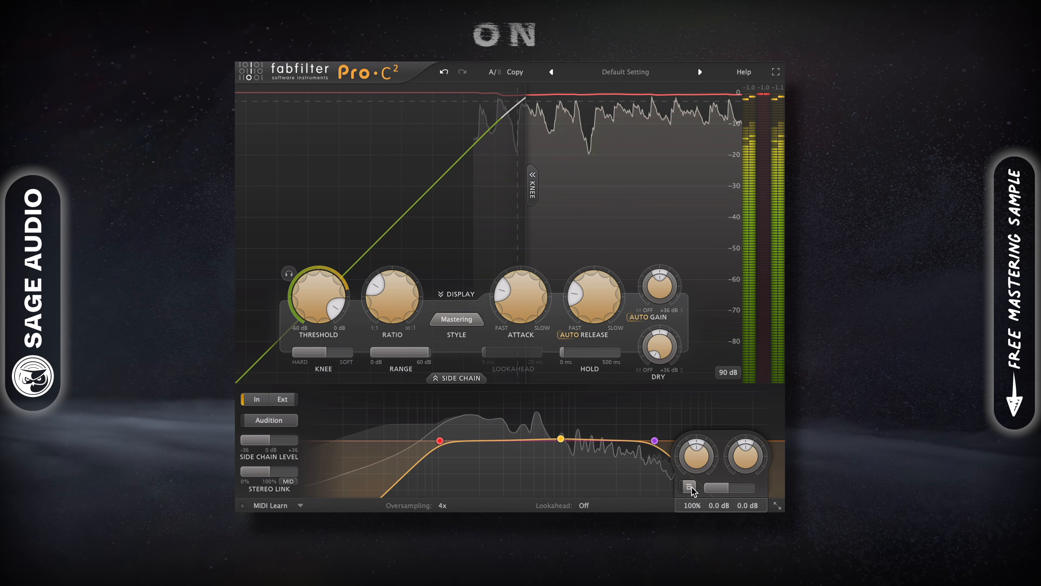
{"action": "left_click", "coordinate": [689, 487]}
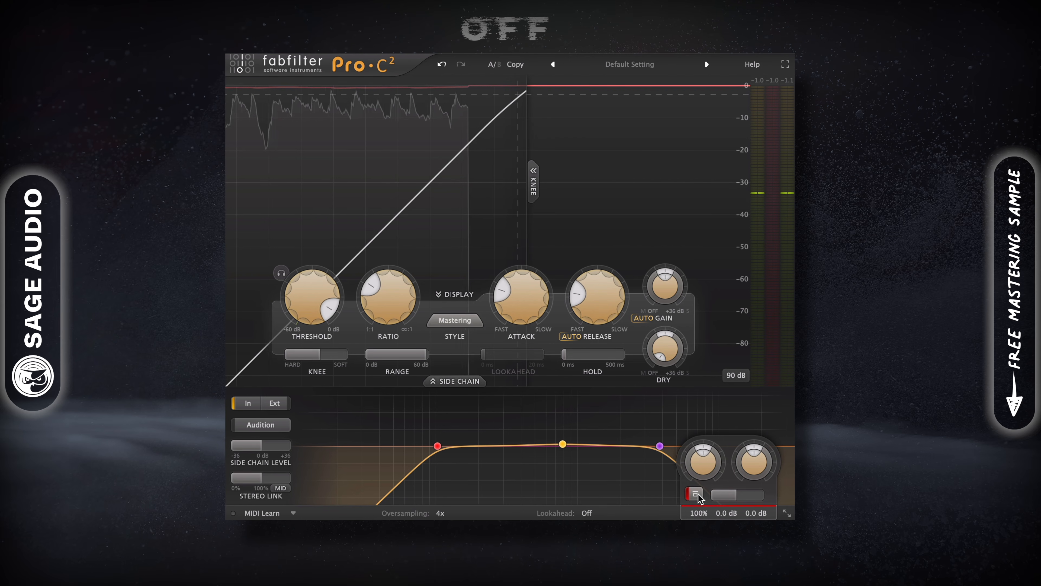
{"action": "left_click", "coordinate": [697, 495]}
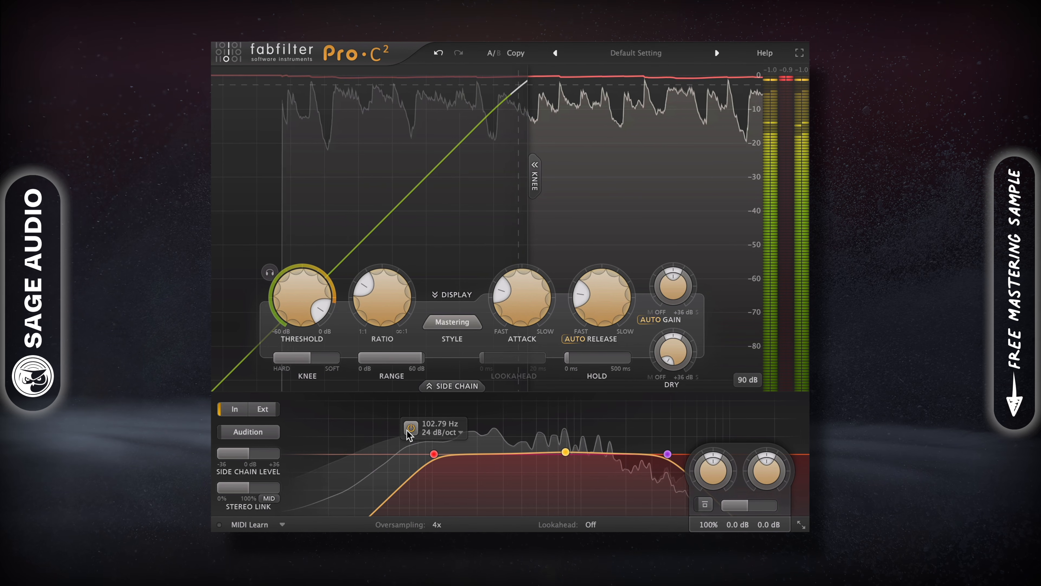
{"action": "left_click", "coordinate": [412, 426]}
{"action": "left_click", "coordinate": [410, 429]}
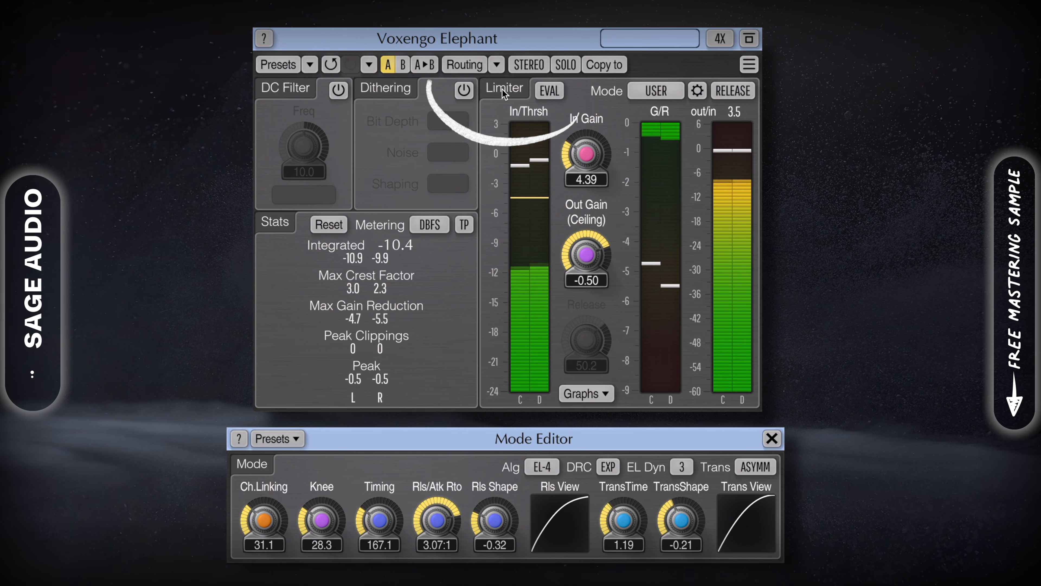
Set Elephant's input gain to about 4.47 and its ceiling to -0.53, checking 4x oversampling.
{"action": "mouse_move", "coordinate": [599, 148]}
{"action": "left_click_drag", "start_coordinate": [586, 154], "coordinate": [587, 151]}
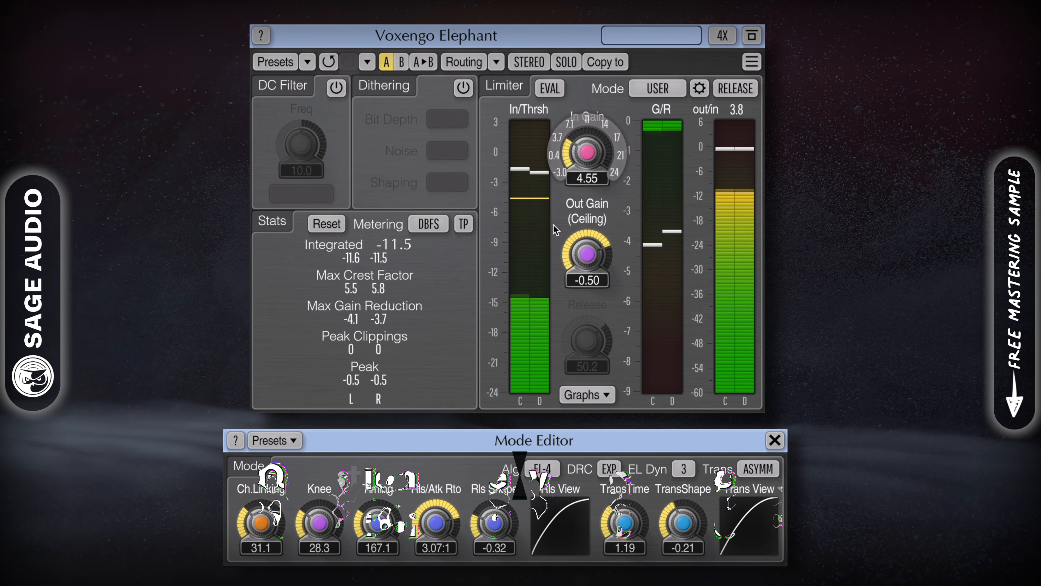
{"action": "left_click_drag", "start_coordinate": [587, 152], "coordinate": [586, 156]}
{"action": "left_click_drag", "start_coordinate": [586, 252], "coordinate": [586, 252]}
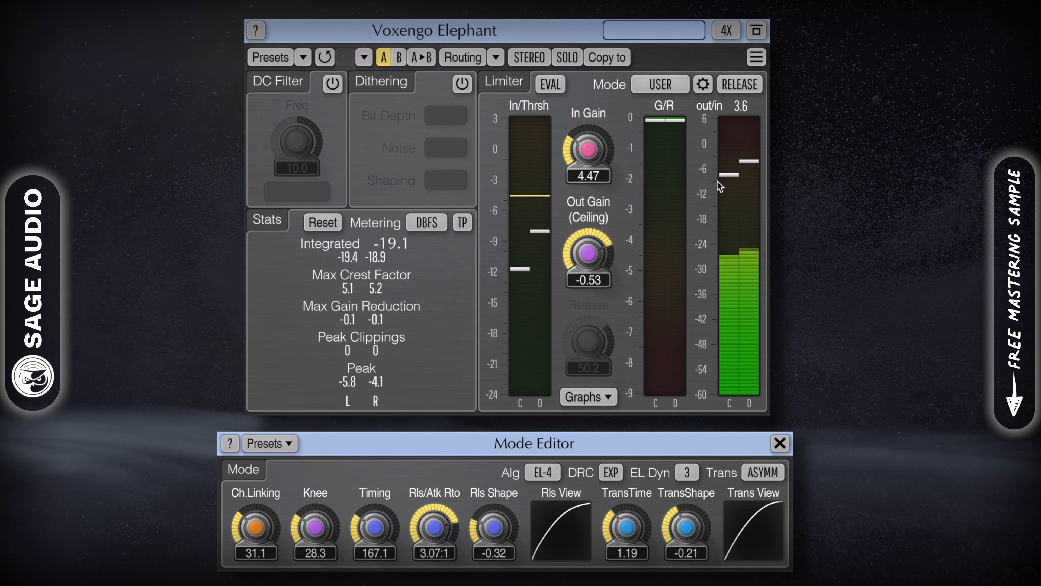
{"action": "left_click", "coordinate": [725, 31]}
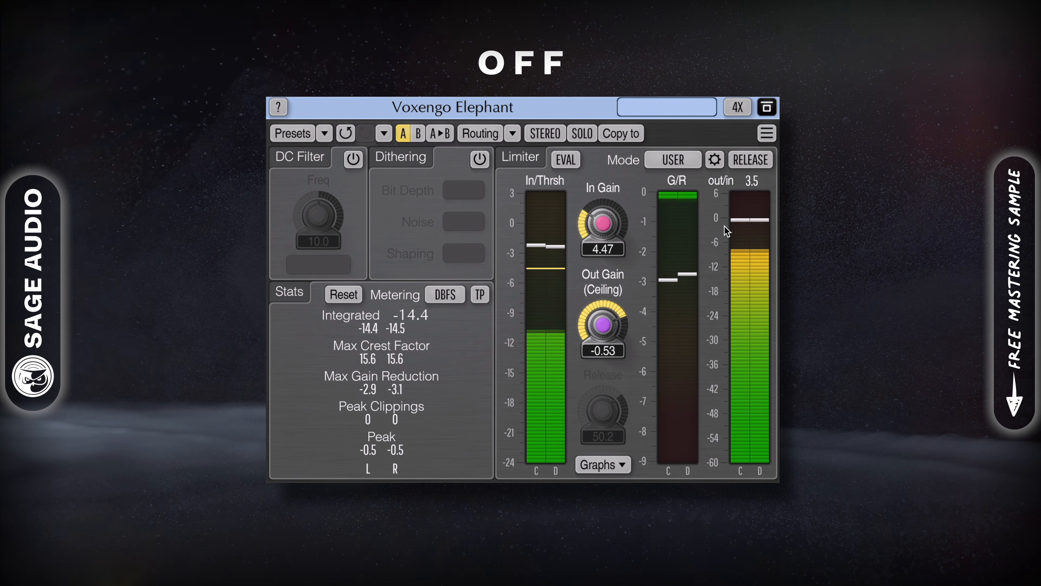
A/B the Elephant limiter against bypass and toggle manual RELEASE on and back off.
{"action": "left_click", "coordinate": [770, 107]}
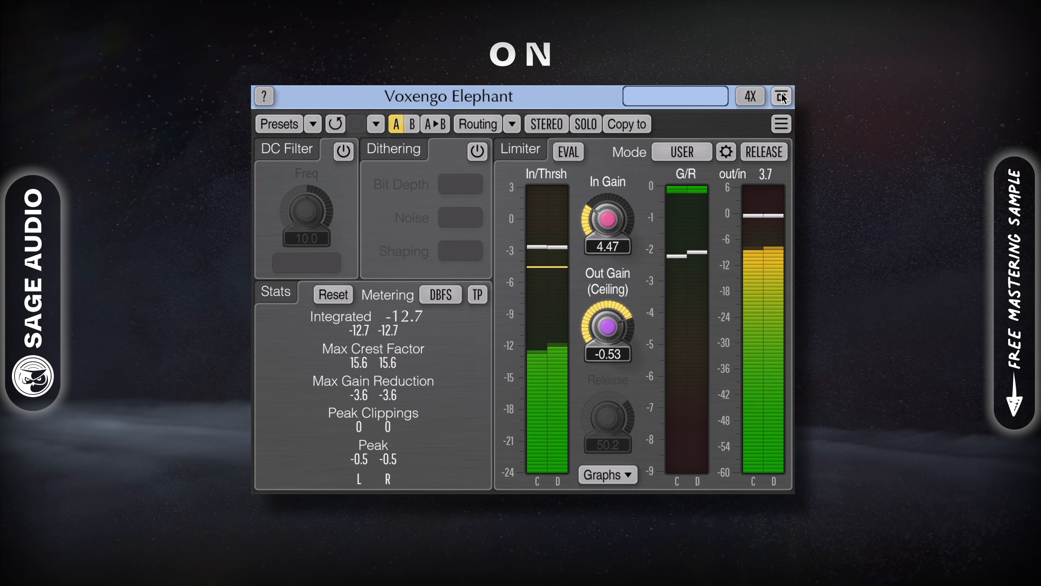
{"action": "left_click", "coordinate": [783, 95]}
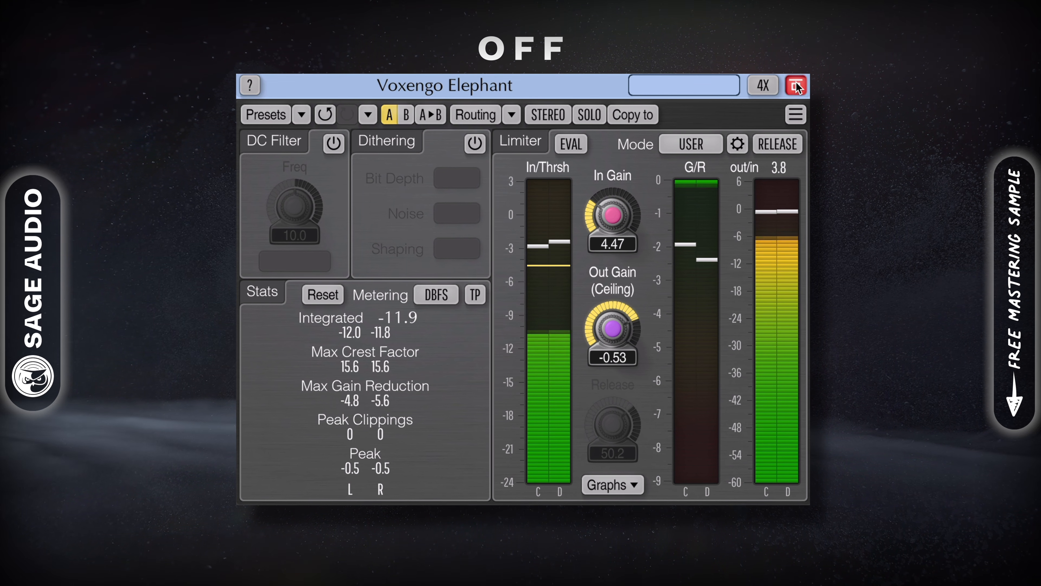
{"action": "left_click", "coordinate": [797, 85]}
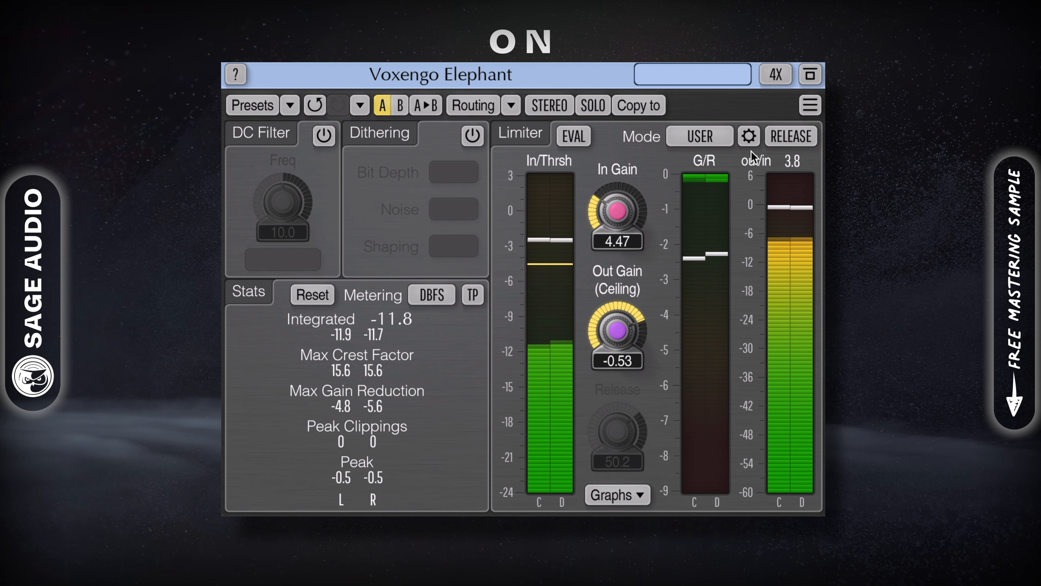
{"action": "left_click", "coordinate": [795, 136]}
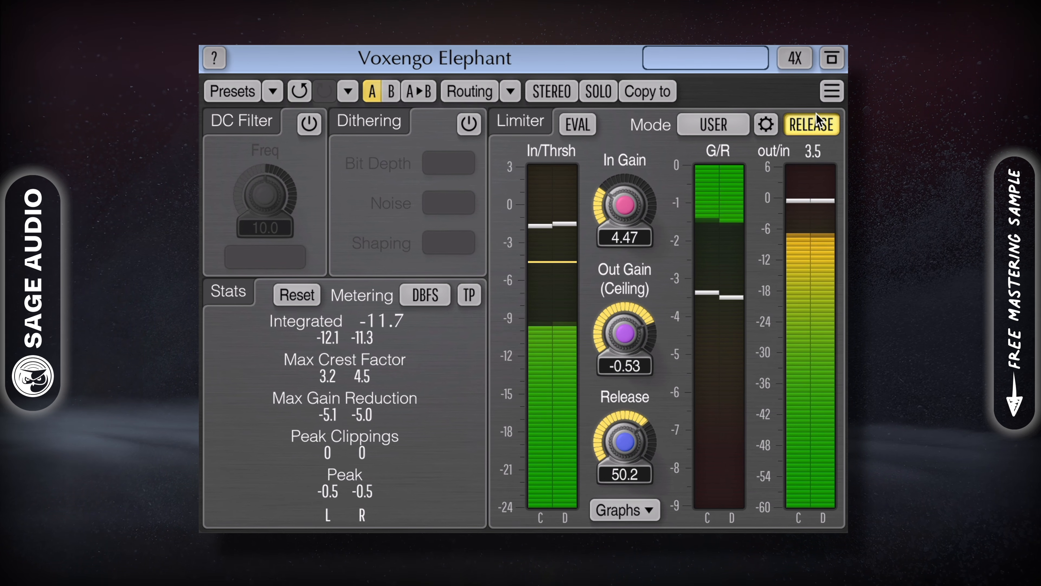
{"action": "left_click", "coordinate": [811, 124]}
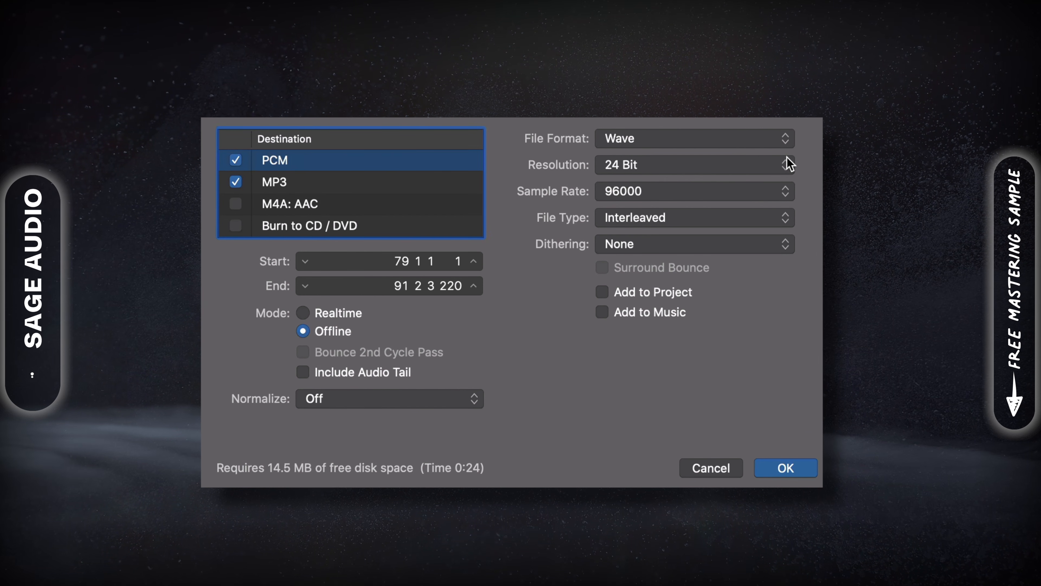
Set the PCM bounce sample rate to 48000 and keep the MP3 in Joint Stereo.
{"action": "left_click", "coordinate": [785, 190]}
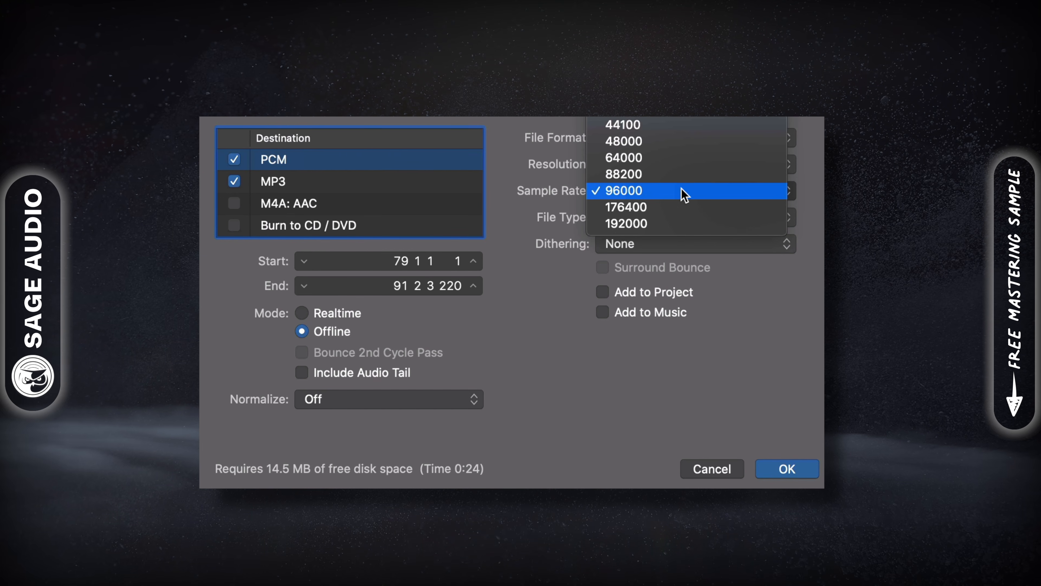
{"action": "left_click", "coordinate": [638, 192]}
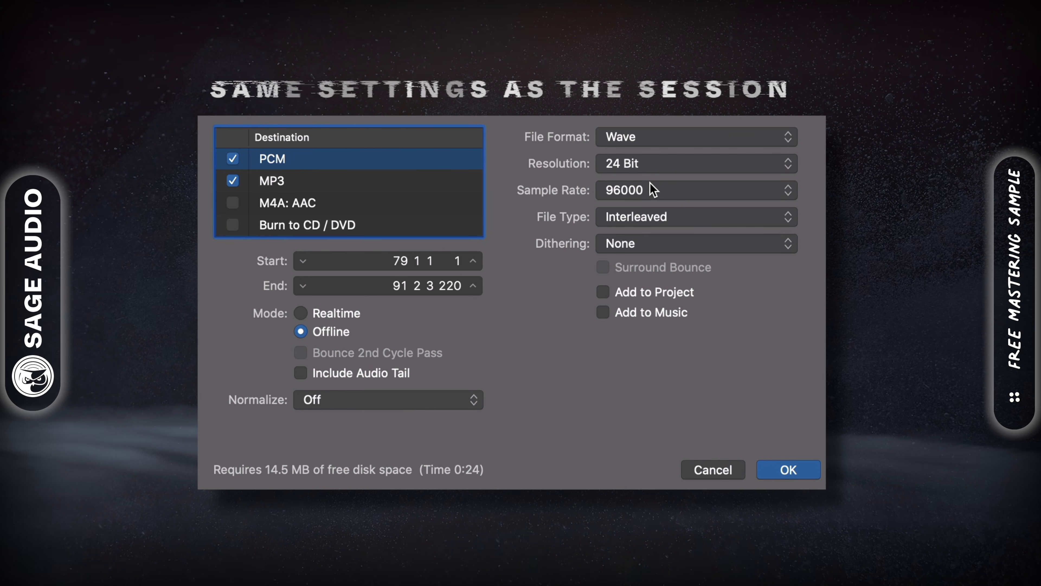
{"action": "left_click", "coordinate": [652, 191]}
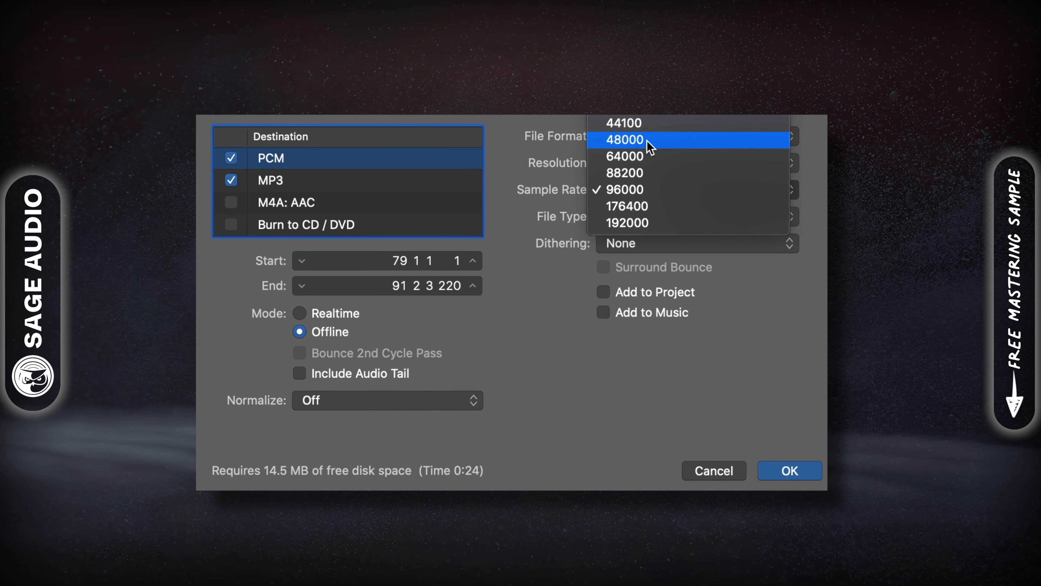
{"action": "left_click", "coordinate": [620, 141]}
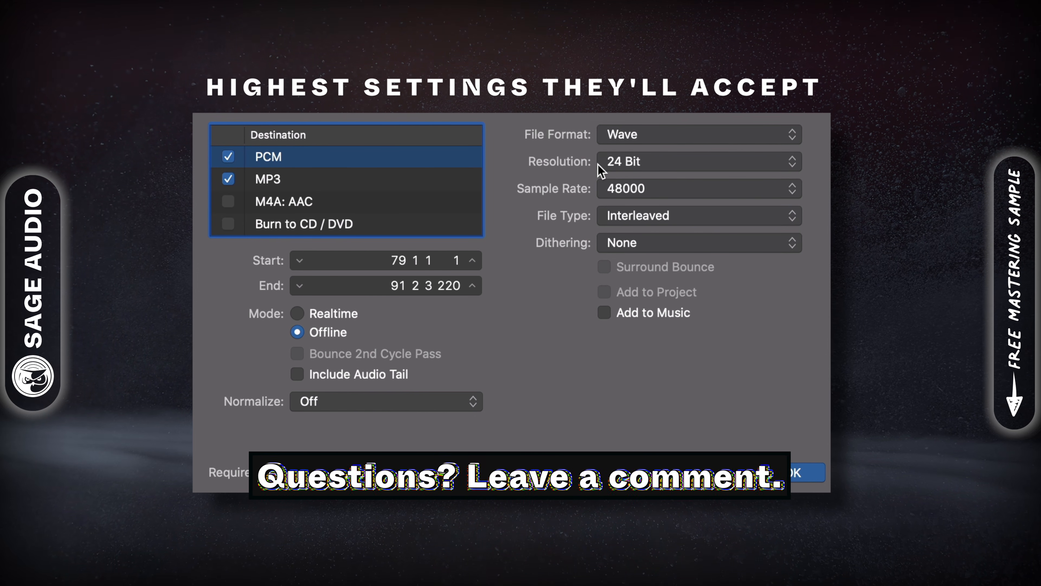
{"action": "left_click", "coordinate": [281, 182]}
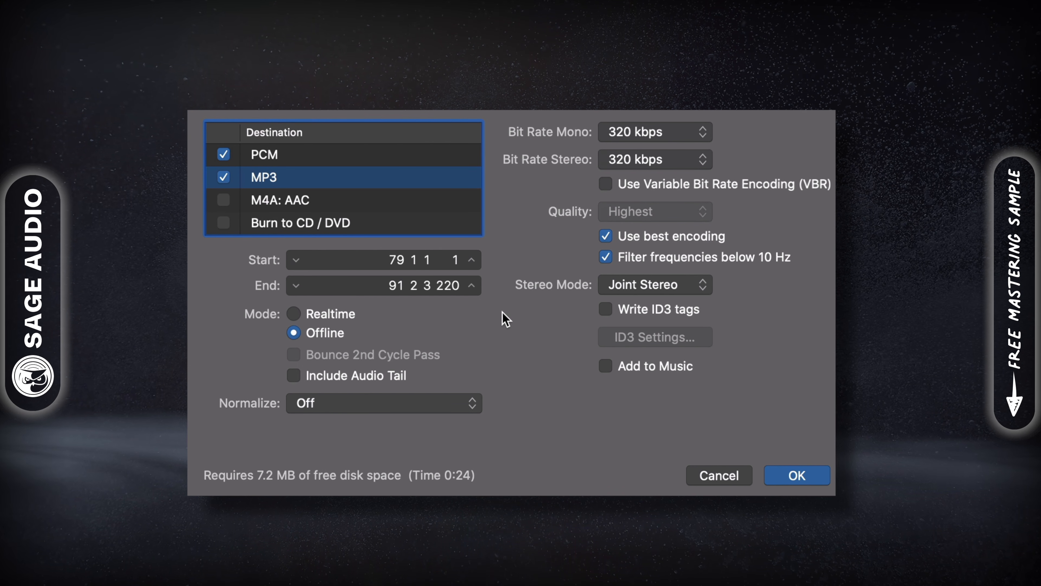
{"action": "left_click", "coordinate": [656, 285]}
{"action": "left_click", "coordinate": [633, 284]}
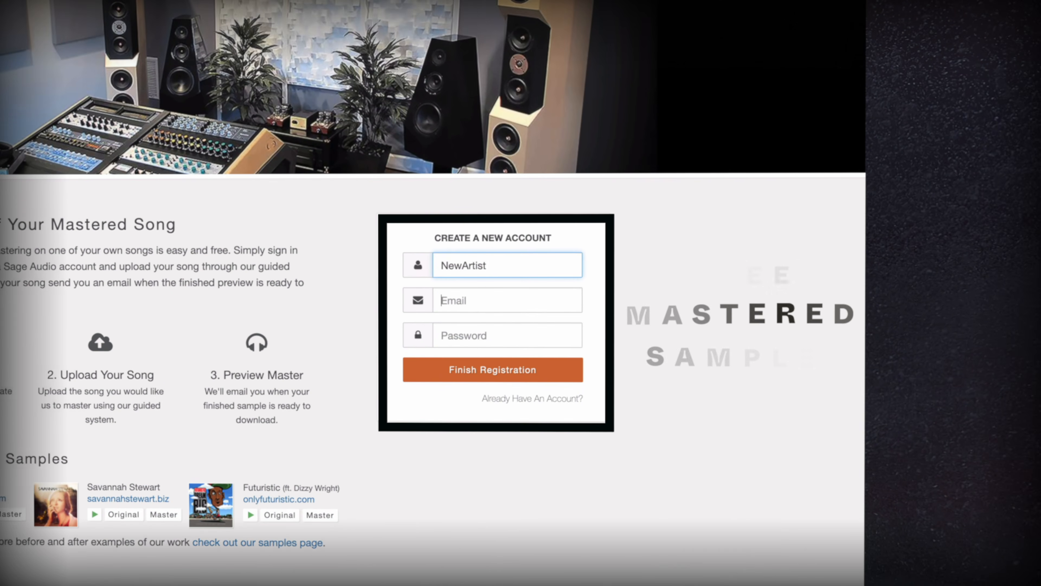
Enter the account e-mail address and a password in the new-account form.
{"action": "key", "text": "Tab"}
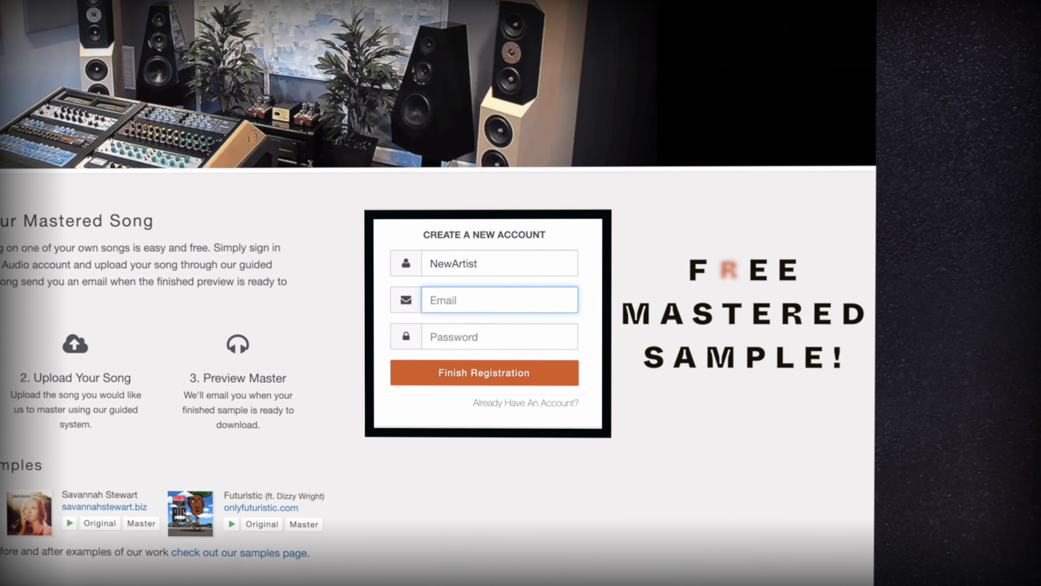
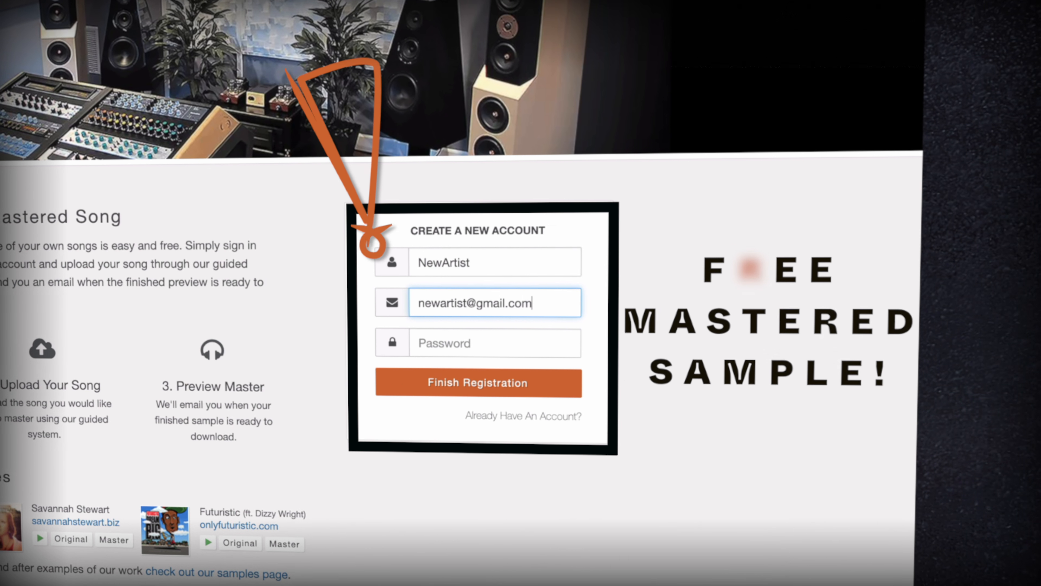
{"action": "key", "text": "Tab"}
{"action": "type", "text": "•••"}
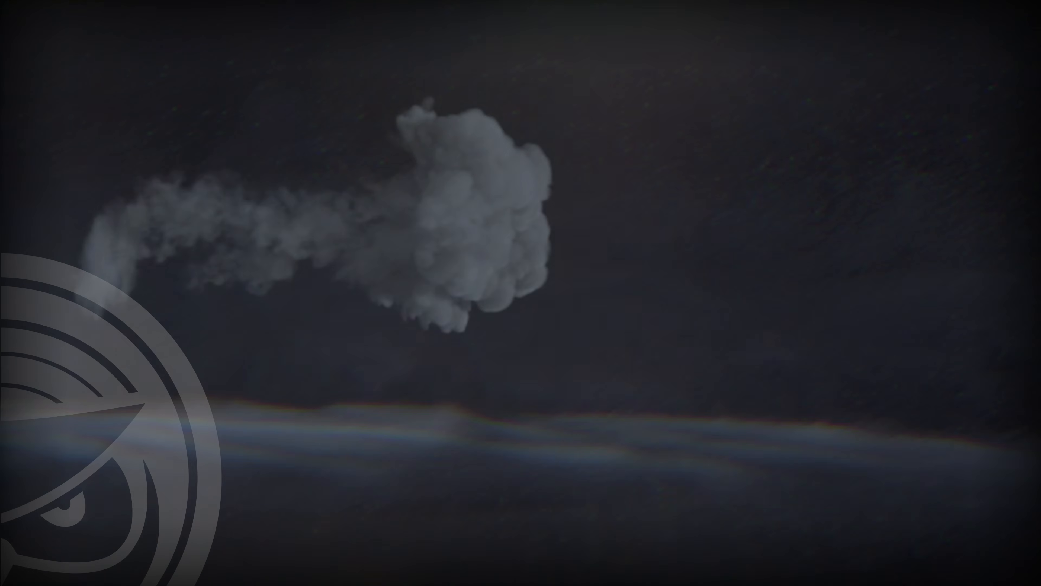